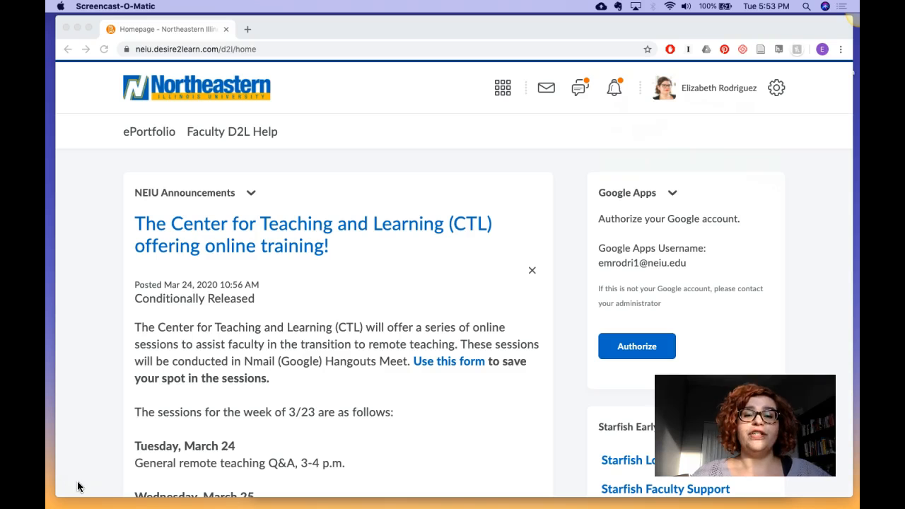
Step: Open the CTL COVID-19 CAS Faculty Support course from the Spring 2020 courses on the homepage
scroll(92, 424, "down", 10)
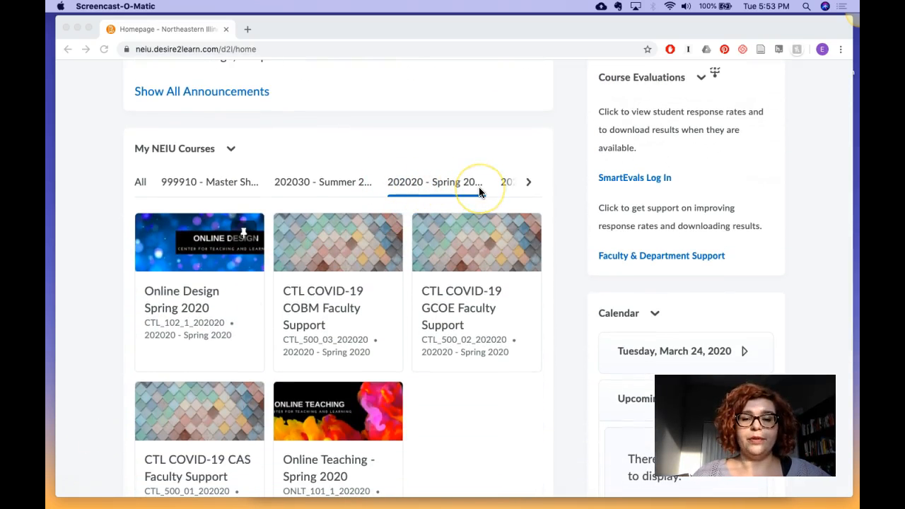
scroll(478, 187, "down", 3)
left_click(202, 363)
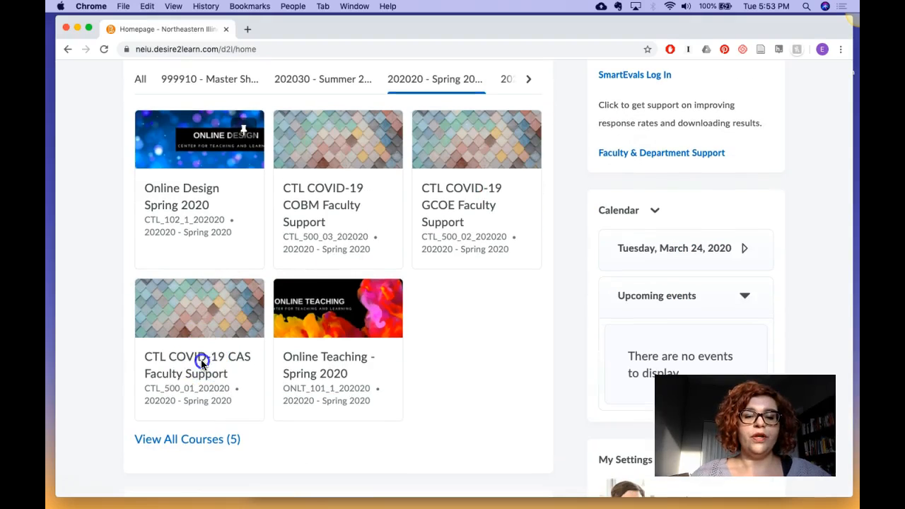
left_click(202, 364)
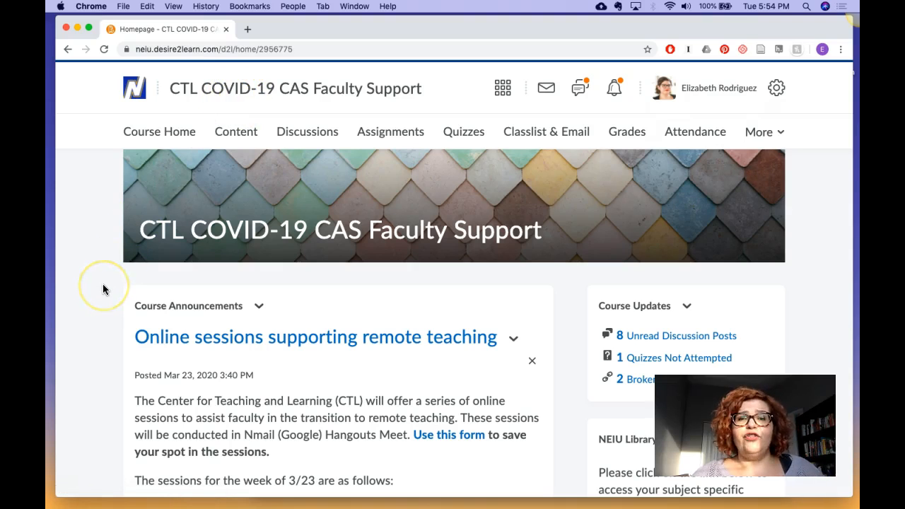
Step: Go to the course's content and open the D2L Support Links for Students module
left_click(241, 134)
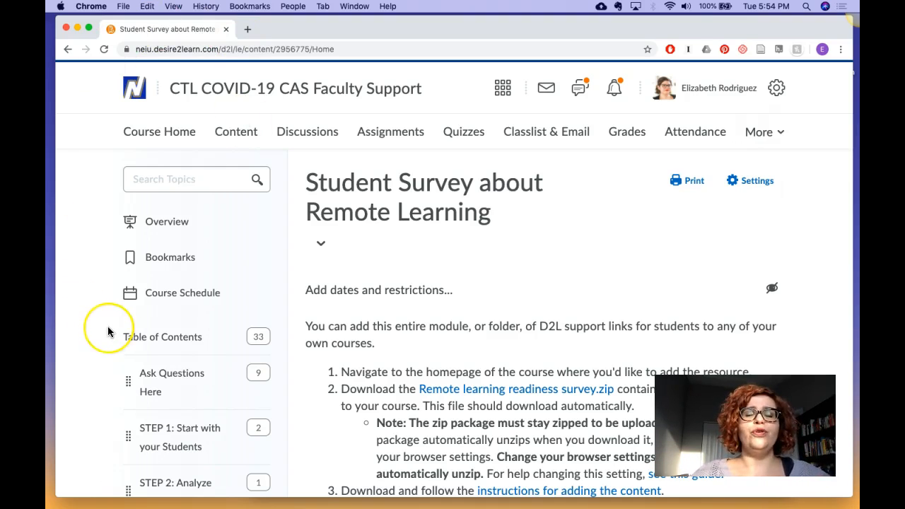
scroll(108, 332, "down", 5)
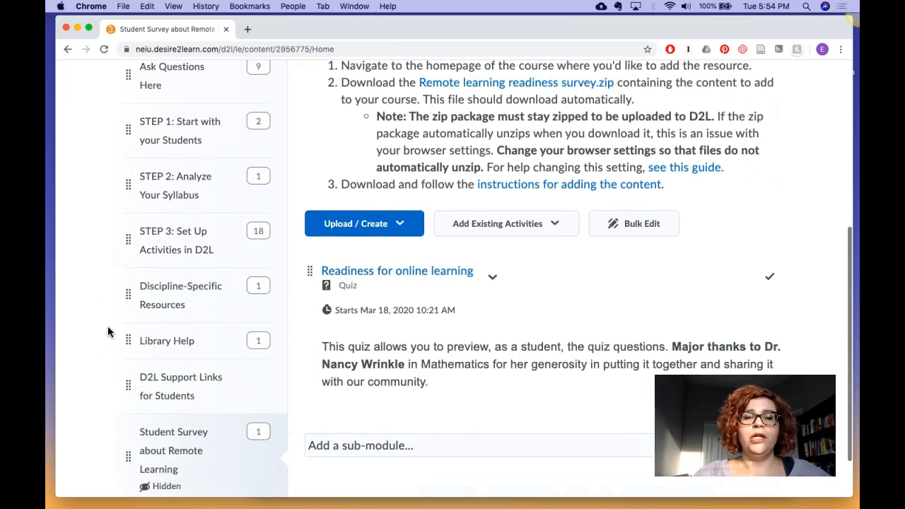
scroll(108, 332, "down", 1)
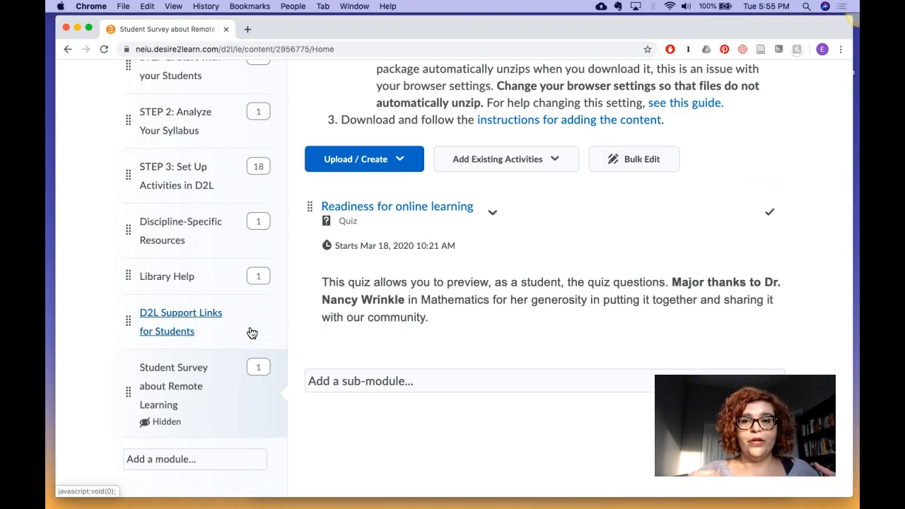
left_click(149, 318)
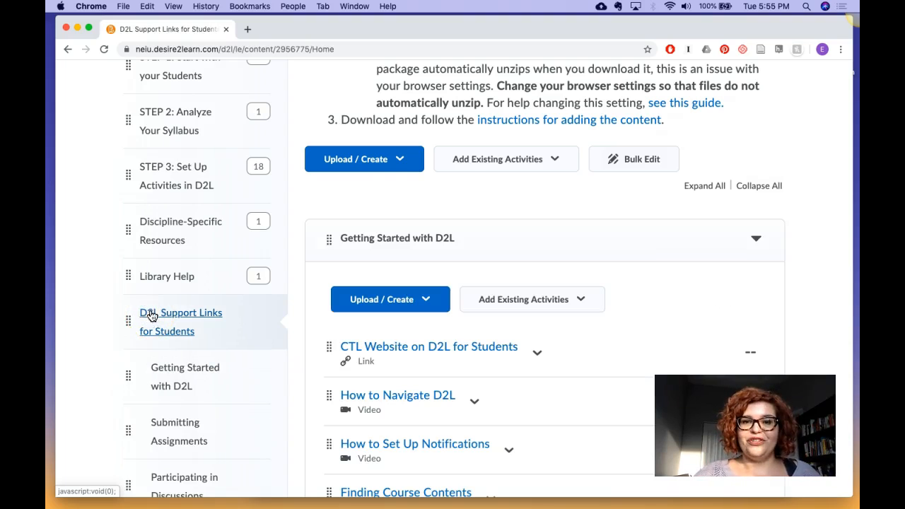
Step: Download the zip package linked in the D2L Support Links for Students module description
scroll(465, 210, "up", 5)
scroll(466, 216, "up", 3)
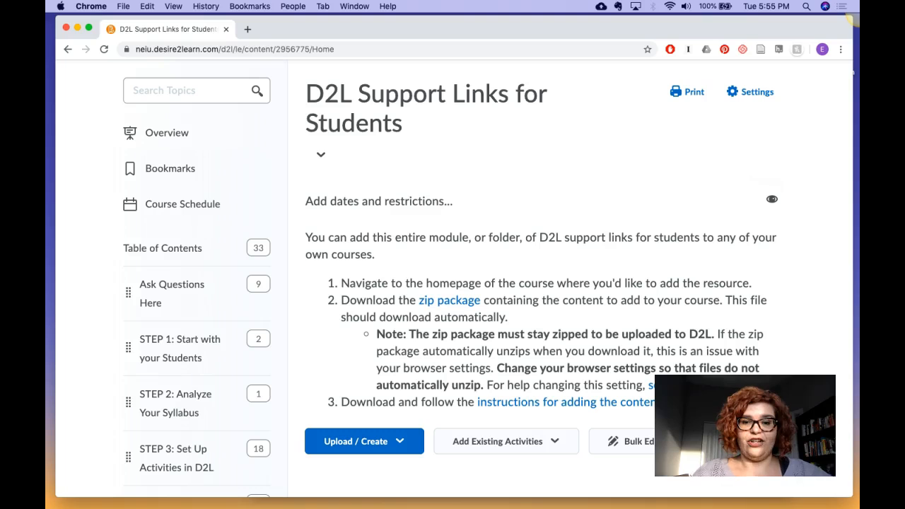
left_click(472, 308)
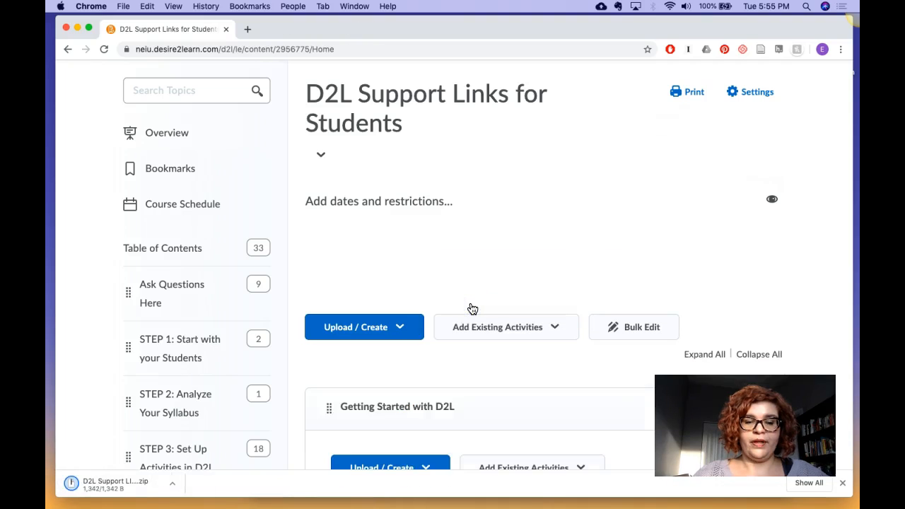
left_click(436, 339)
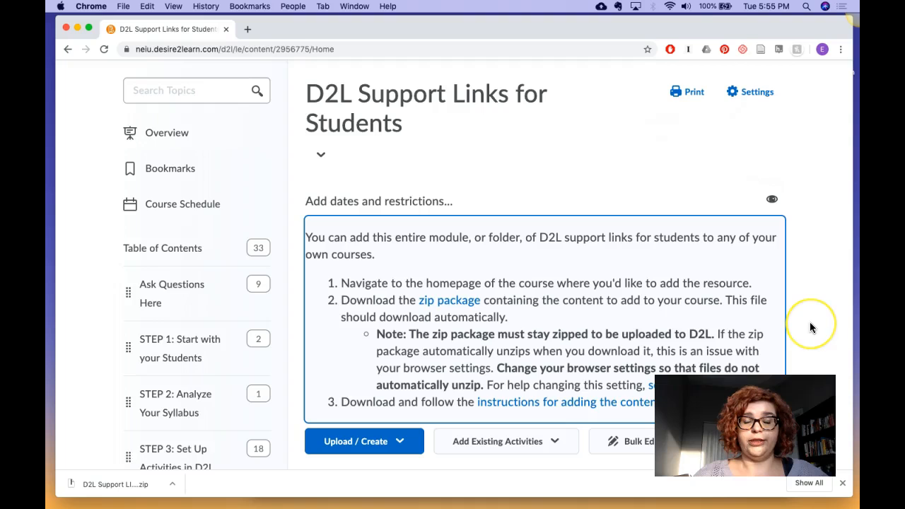
Step: Switch to the English Literary Beginnings course (ENGL_221_4_999910)
scroll(810, 324, "up", 2)
scroll(810, 324, "down", 1)
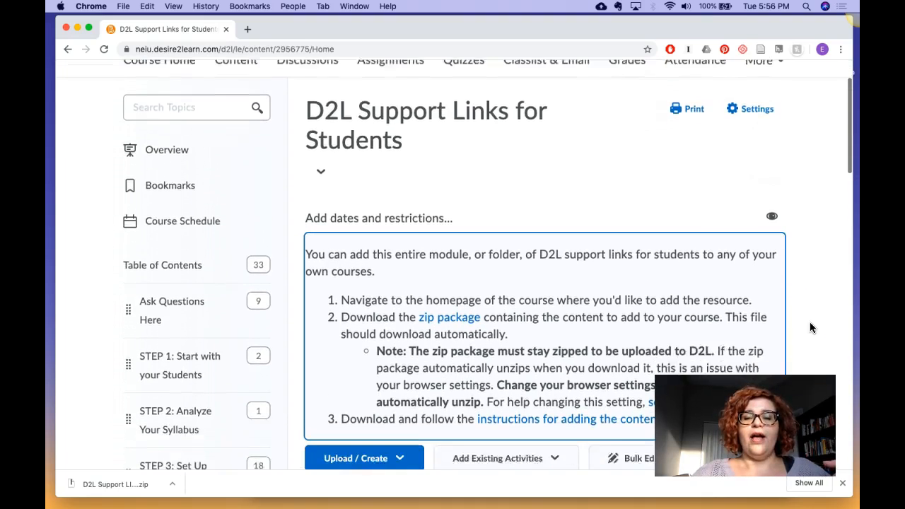
scroll(810, 324, "up", 2)
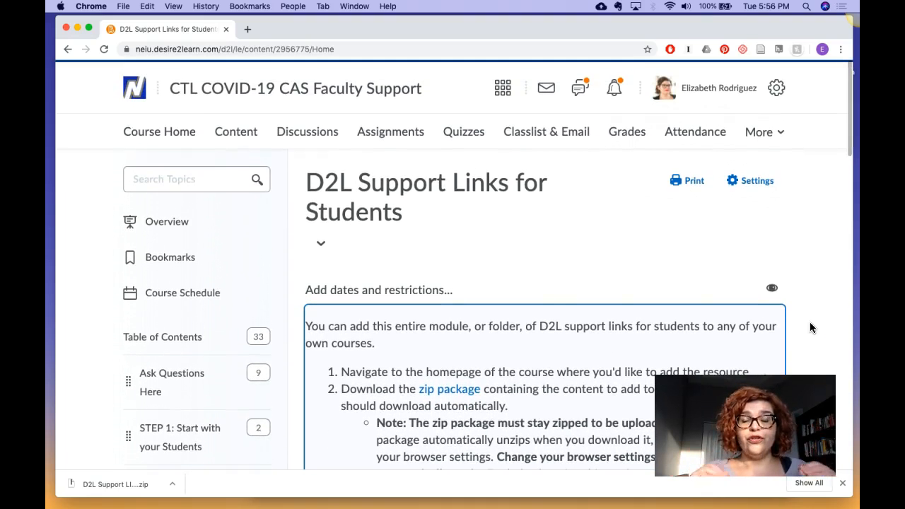
left_click(503, 92)
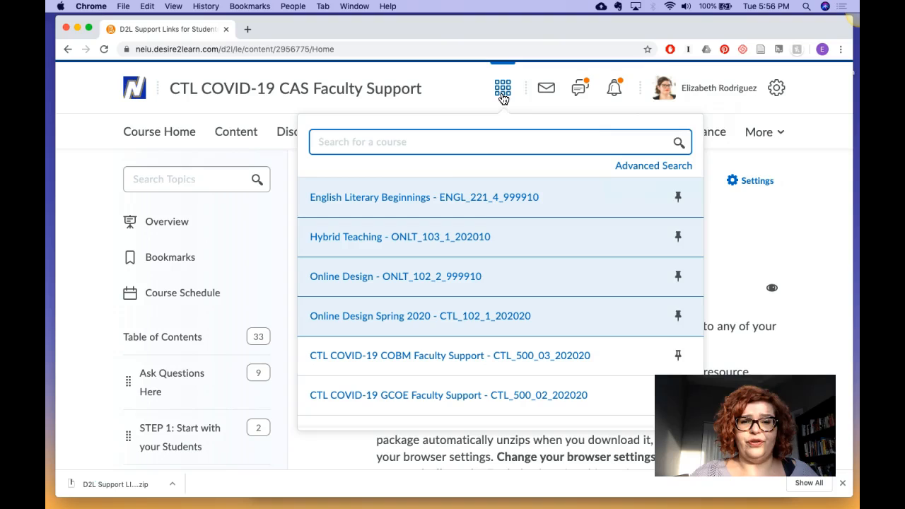
left_click(460, 200)
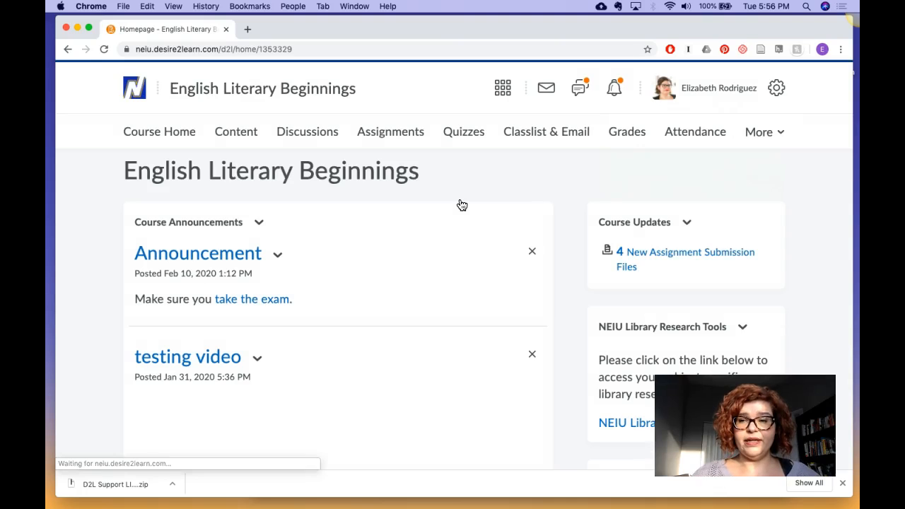
Step: Open the Import/Export/Copy Components page for the English Literary Beginnings course
left_click_drag(745, 425, 183, 136)
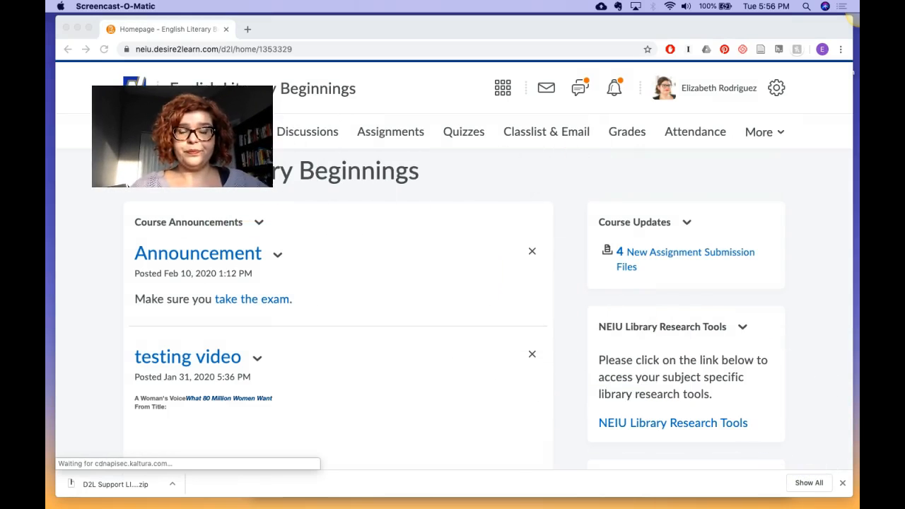
left_click(776, 93)
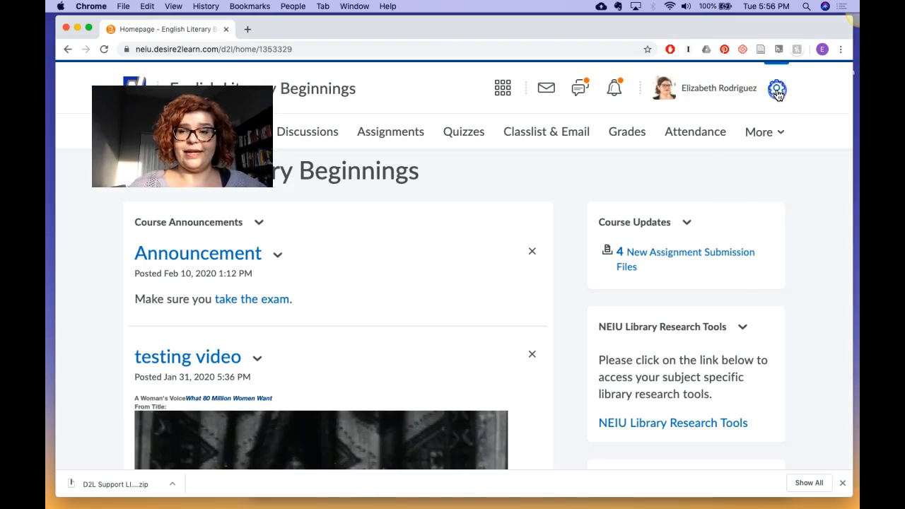
left_click(735, 163)
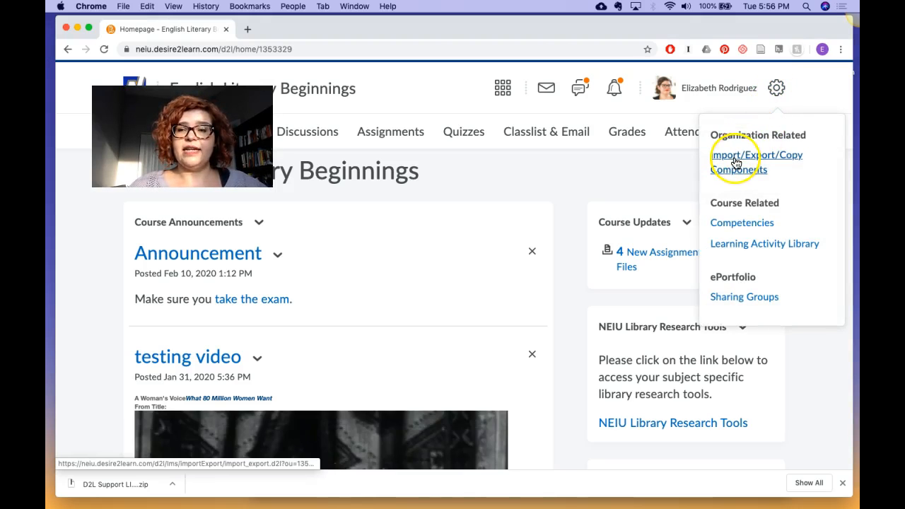
left_click(736, 162)
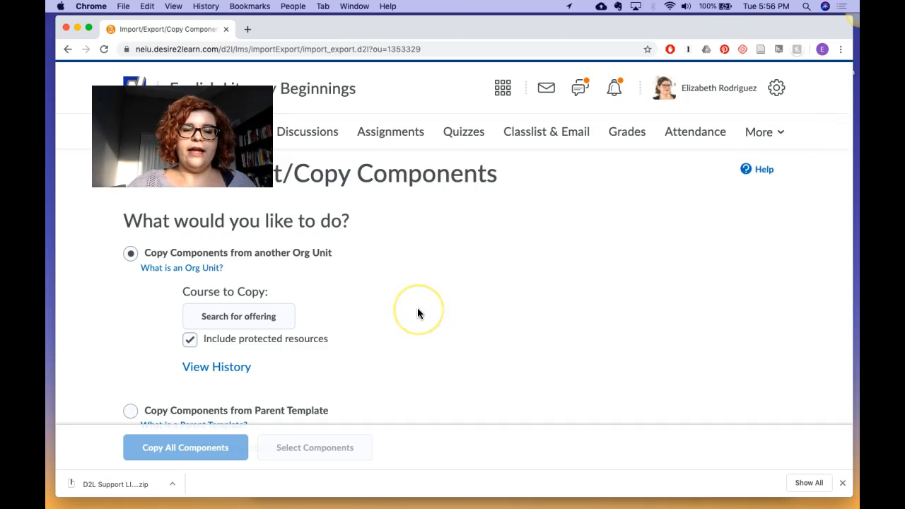
Step: Choose Import Components as the operation and start the course package import
scroll(417, 311, "down", 1)
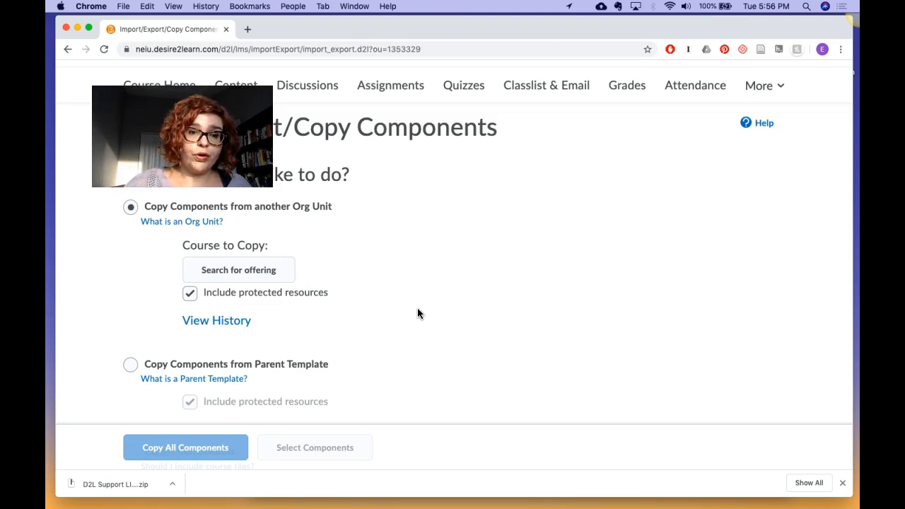
scroll(417, 311, "down", 5)
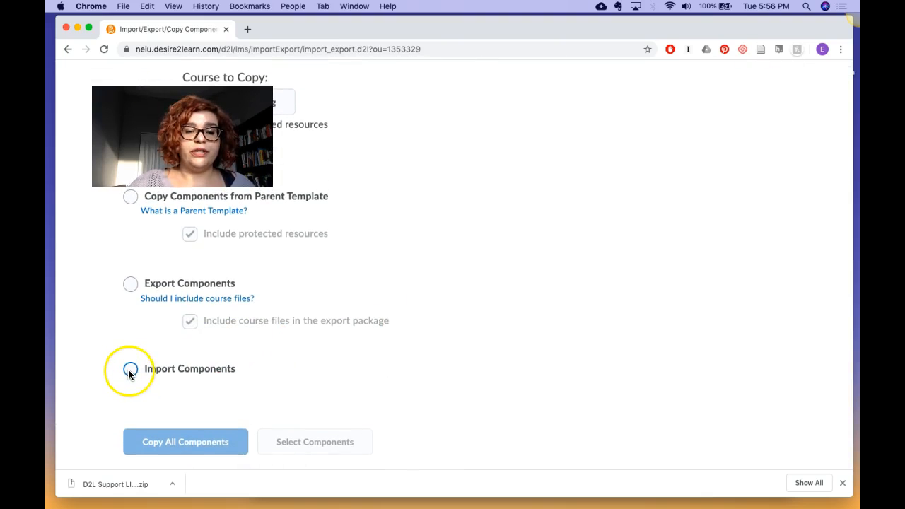
left_click(130, 370)
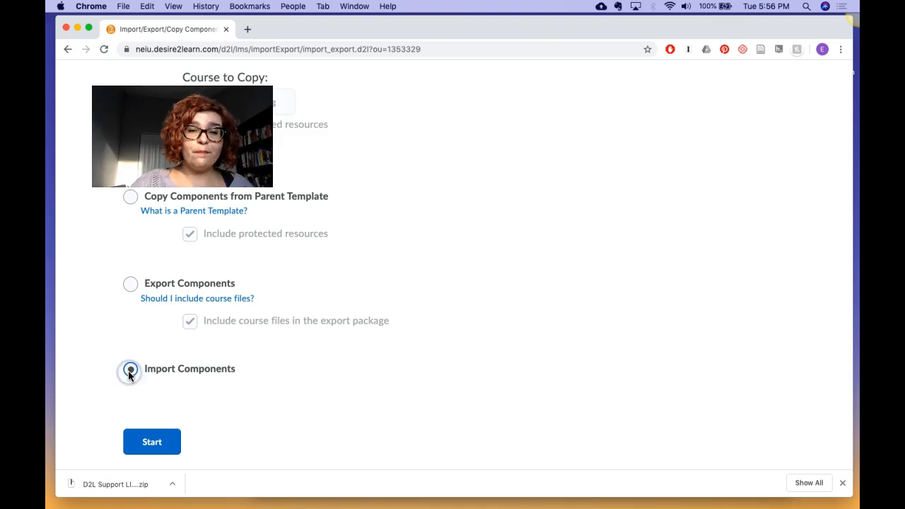
left_click(152, 444)
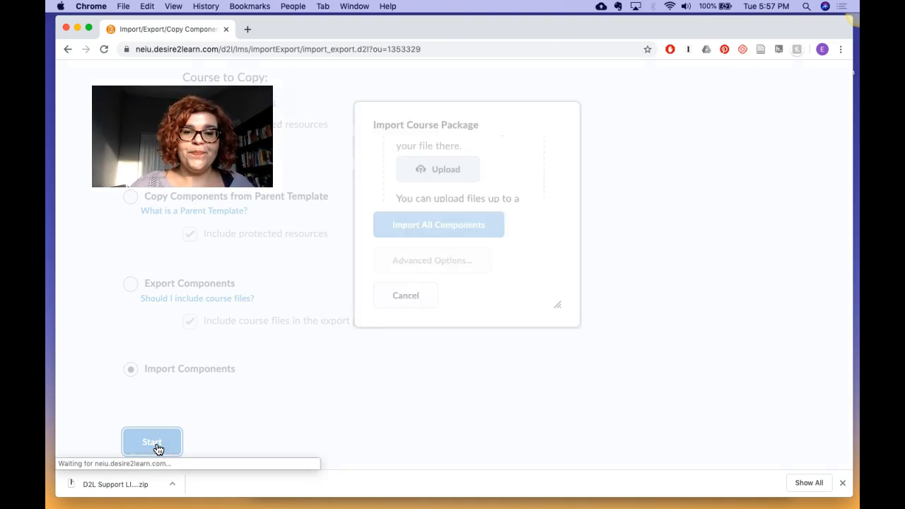
scroll(434, 176, "up", 3)
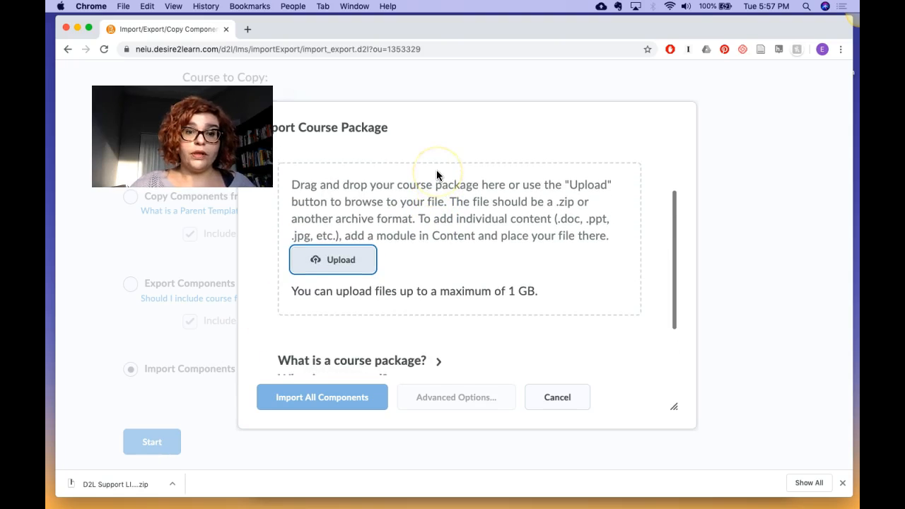
Step: Sort the Downloads folder by newest modification date and upload "D2L Support LInks for Students (2).zip" as the course package
left_click(337, 261)
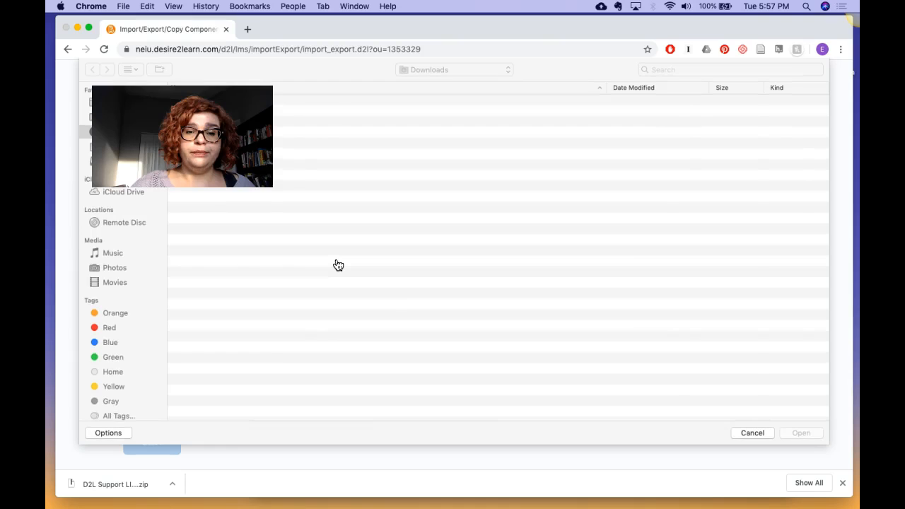
left_click_drag(182, 135, 178, 358)
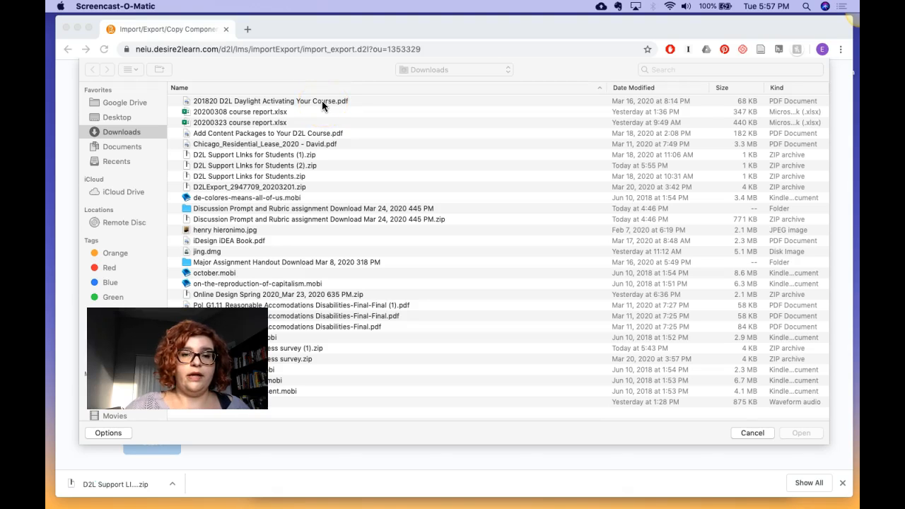
left_click(644, 85)
left_click(645, 88)
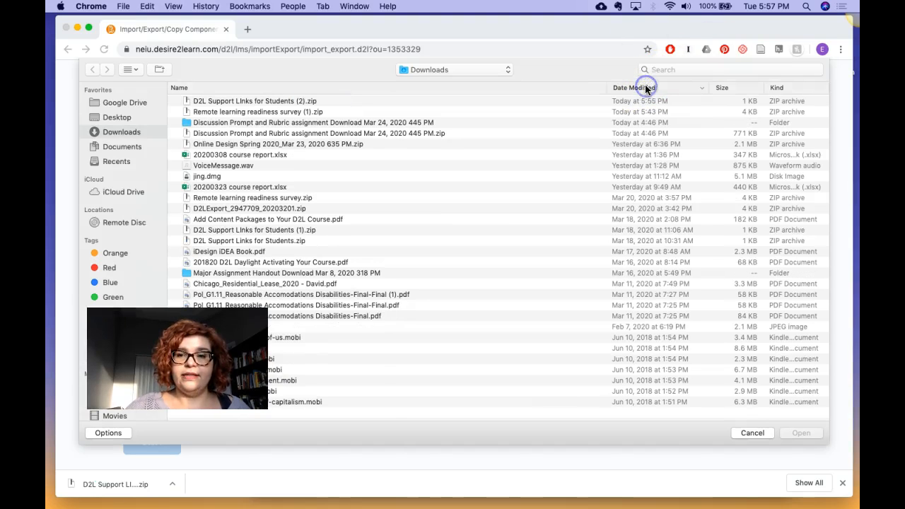
left_click(241, 101)
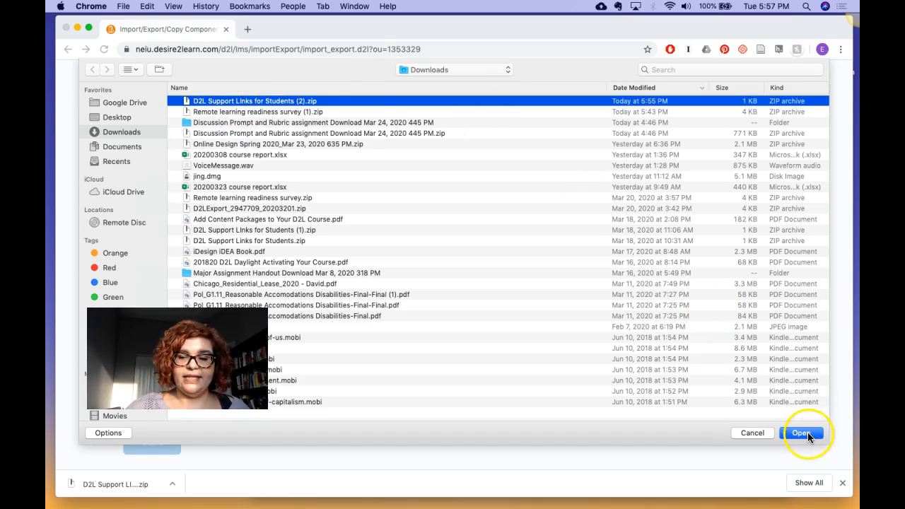
left_click(803, 433)
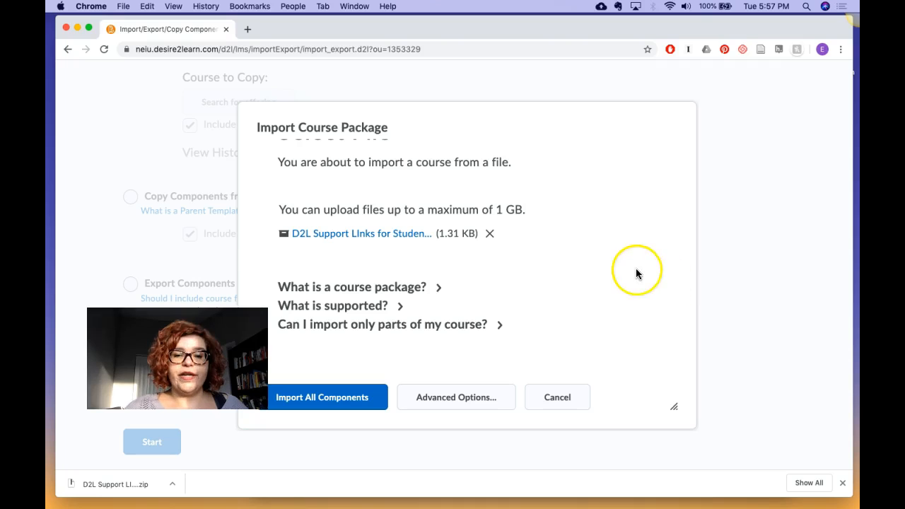
Step: Import all components of the uploaded package and view the course content
left_click(367, 397)
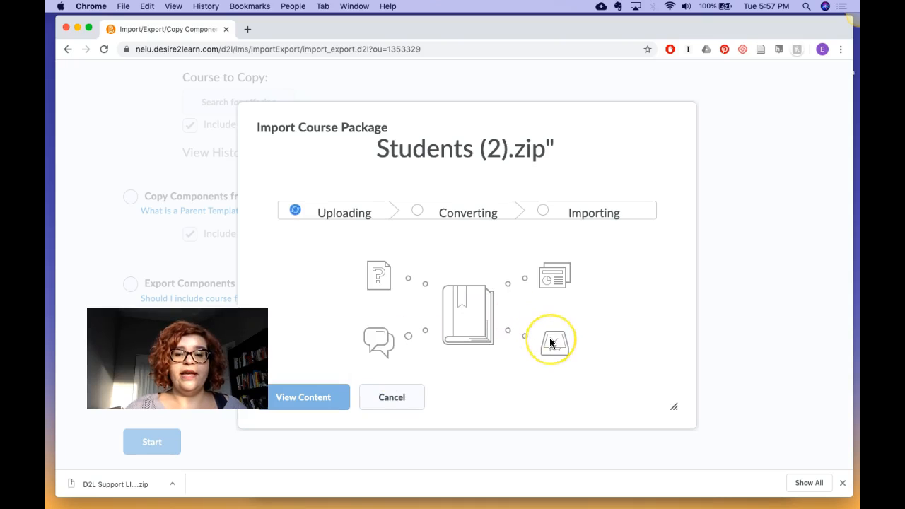
scroll(551, 342, "down", 3)
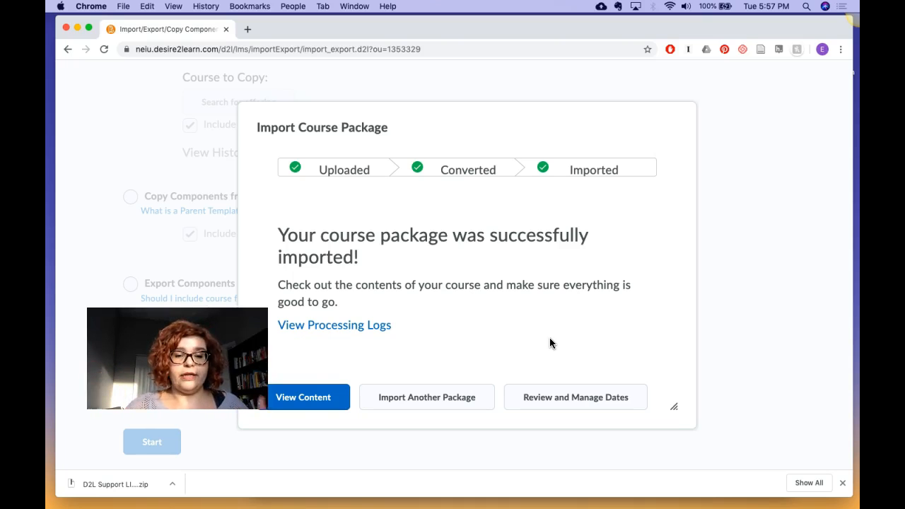
left_click(329, 401)
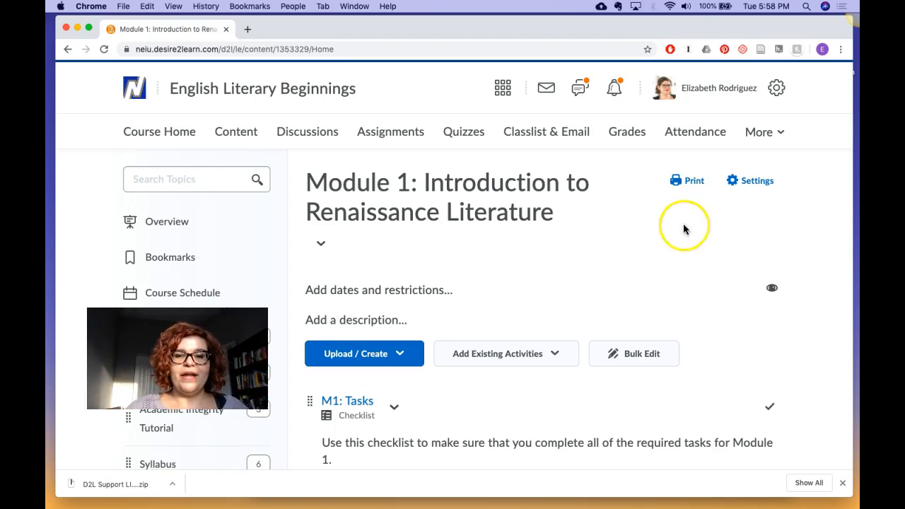
Step: Open the imported D2L Support Links for Students module in the English Literary Beginnings table of contents
scroll(674, 274, "down", 5)
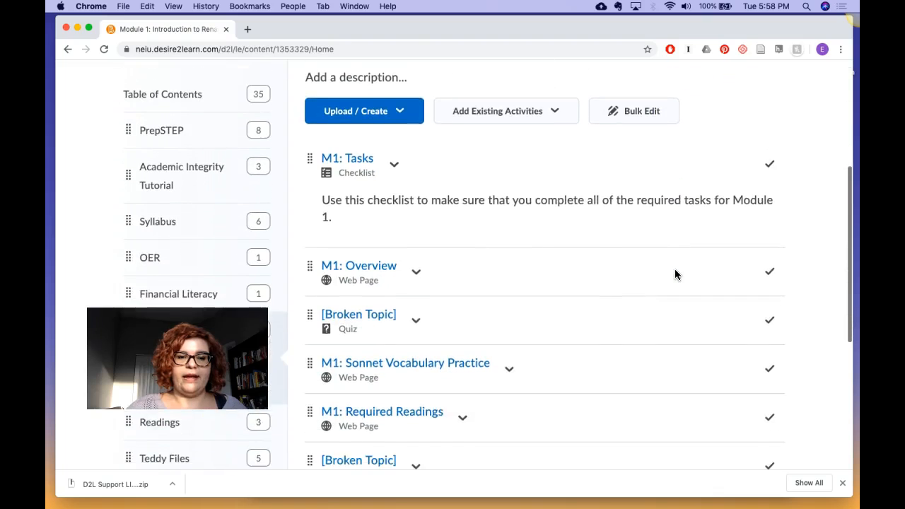
scroll(674, 274, "down", 5)
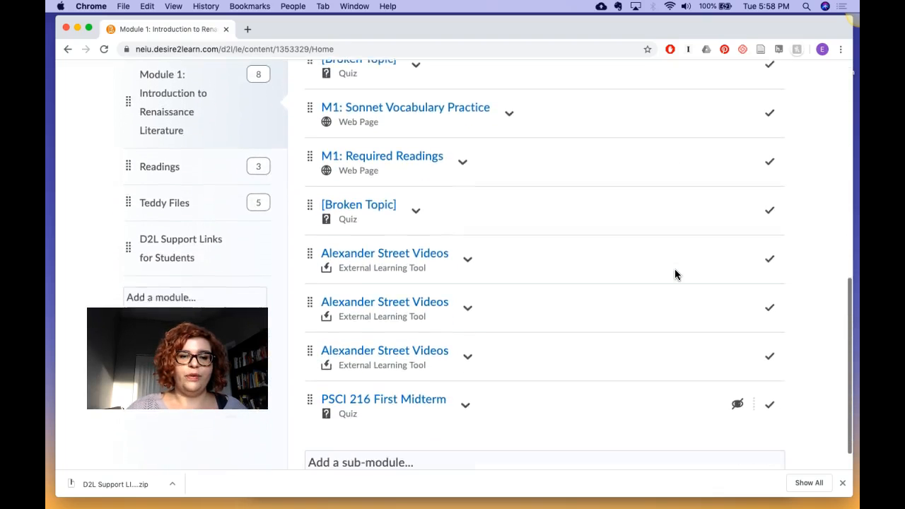
scroll(675, 272, "down", 1)
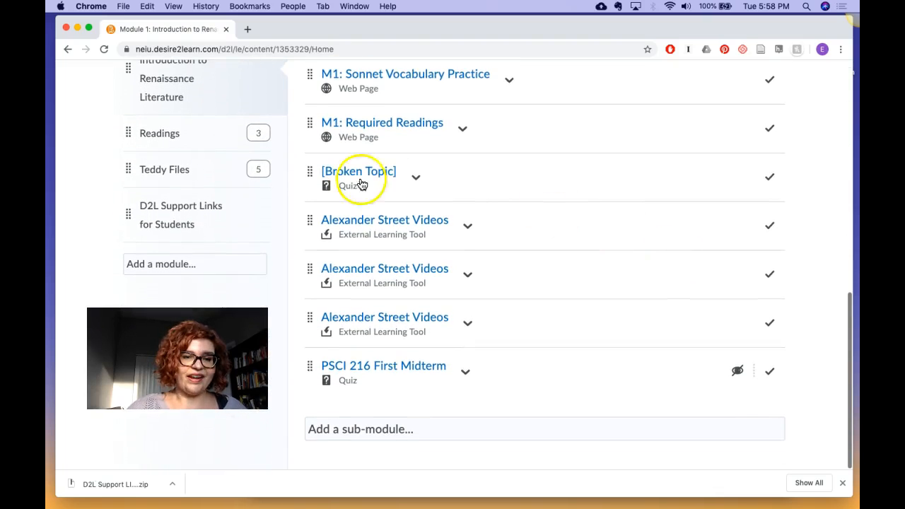
left_click(157, 221)
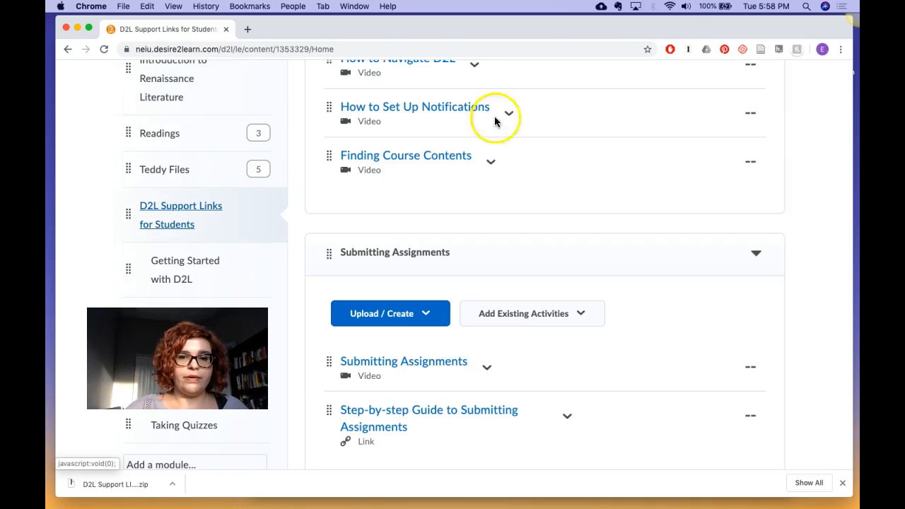
Step: Examine the sub-modules and topics inside the imported D2L Support Links for Students module
scroll(521, 134, "up", 3)
scroll(521, 134, "up", 3)
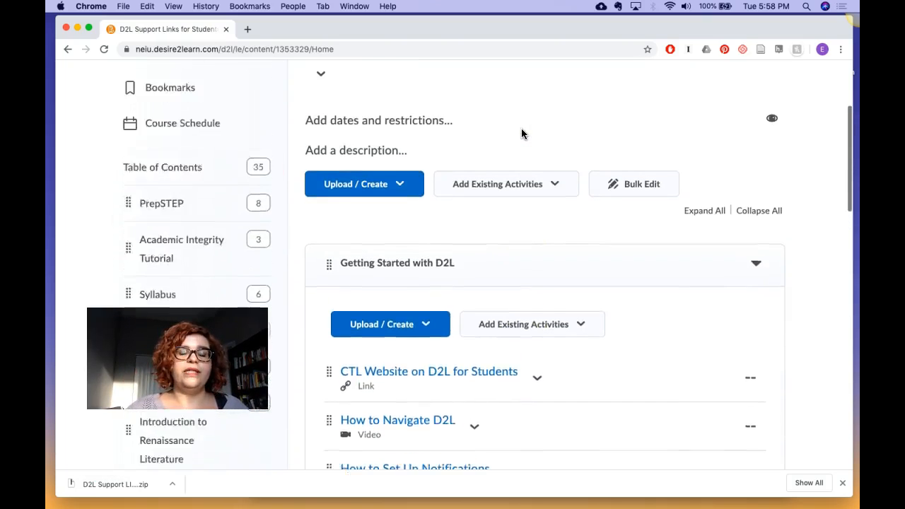
scroll(521, 134, "down", 3)
scroll(521, 133, "down", 1)
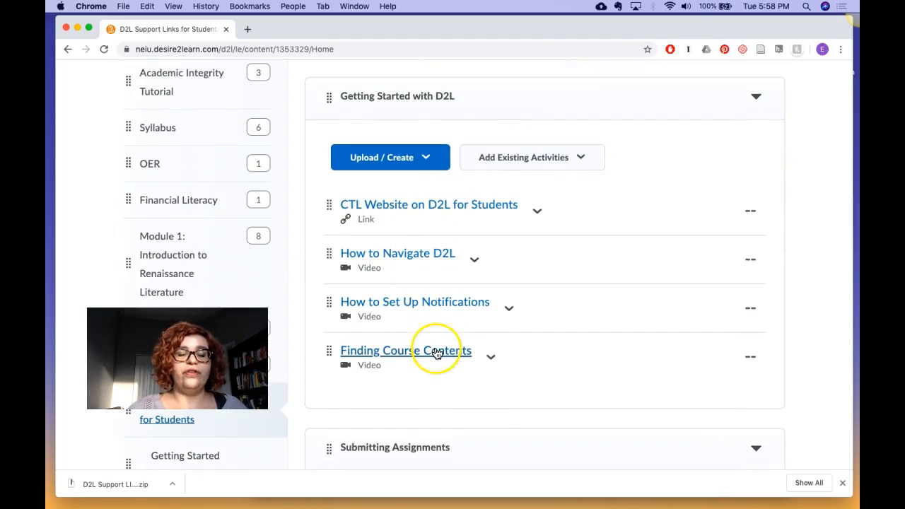
scroll(434, 353, "down", 3)
scroll(437, 353, "down", 4)
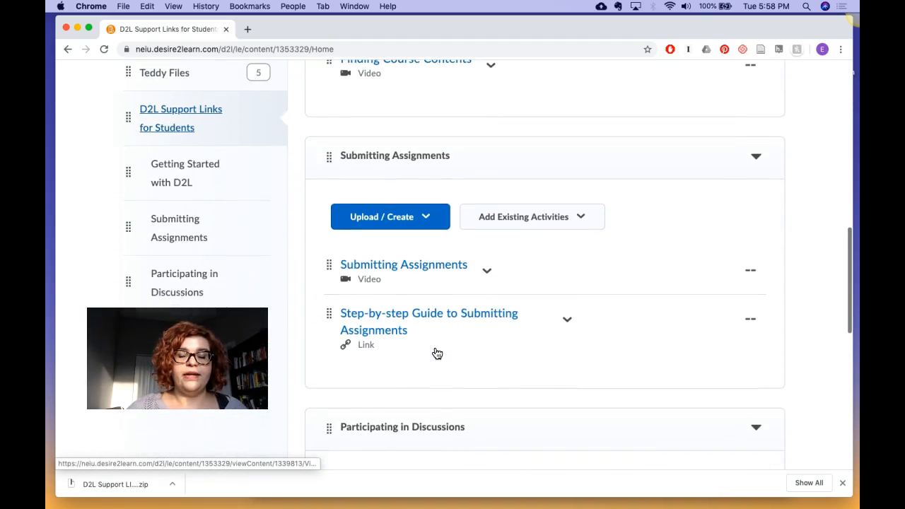
scroll(437, 354, "down", 2)
scroll(437, 353, "down", 2)
scroll(437, 353, "up", 1)
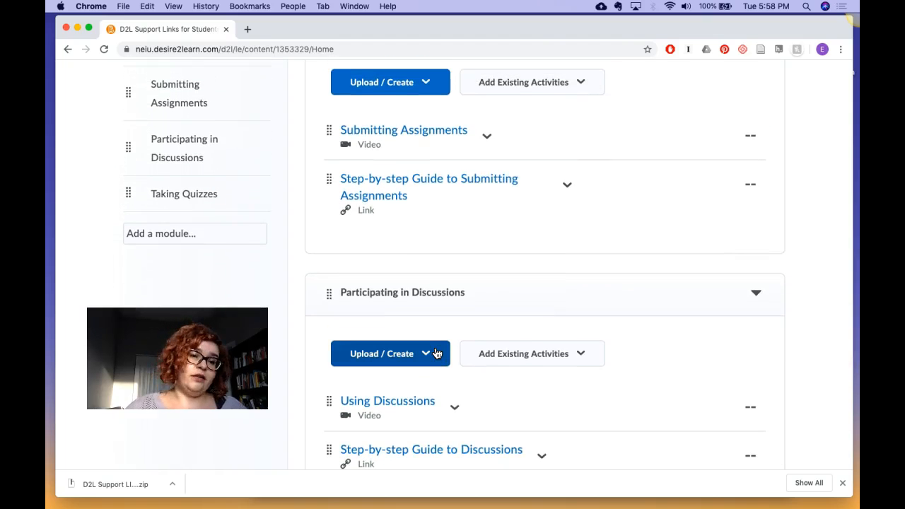
scroll(74, 226, "up", 5)
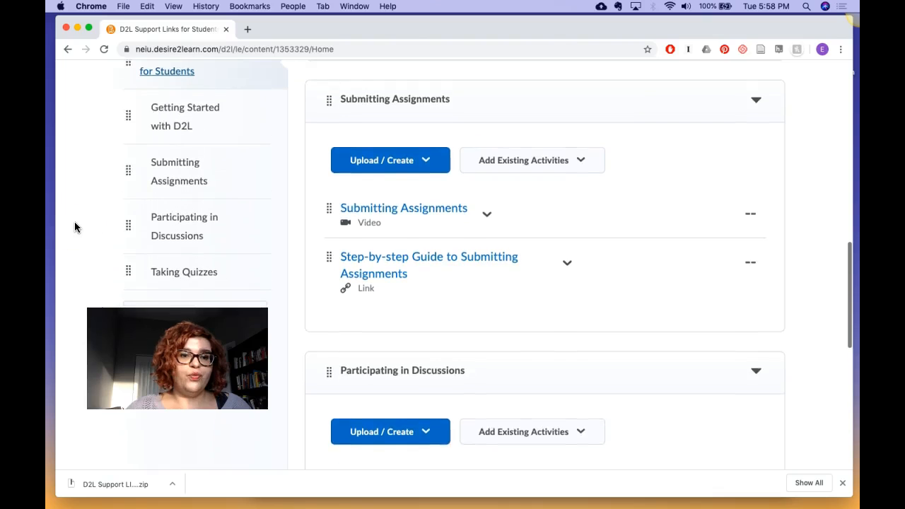
Step: Move the D2L Support Links for Students module directly below Module 1 and above Readings in the table of contents
scroll(75, 226, "up", 3)
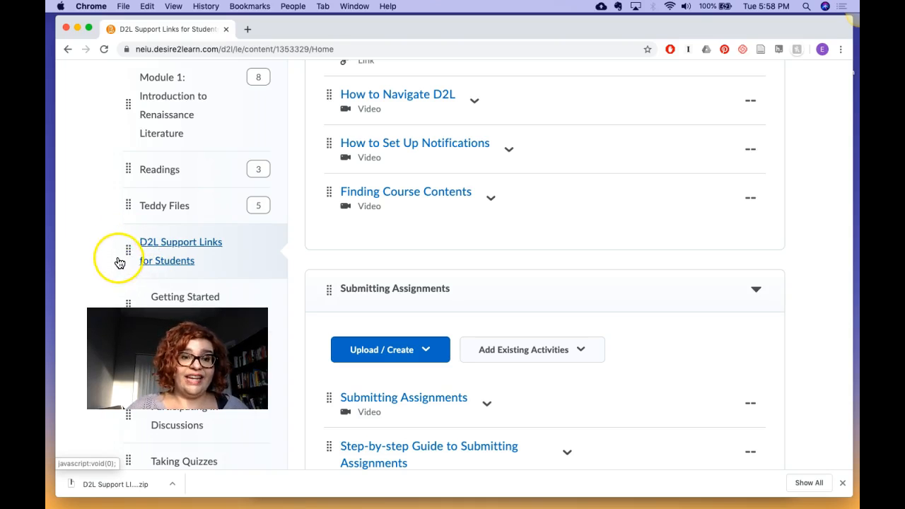
left_click_drag(131, 249, 137, 158)
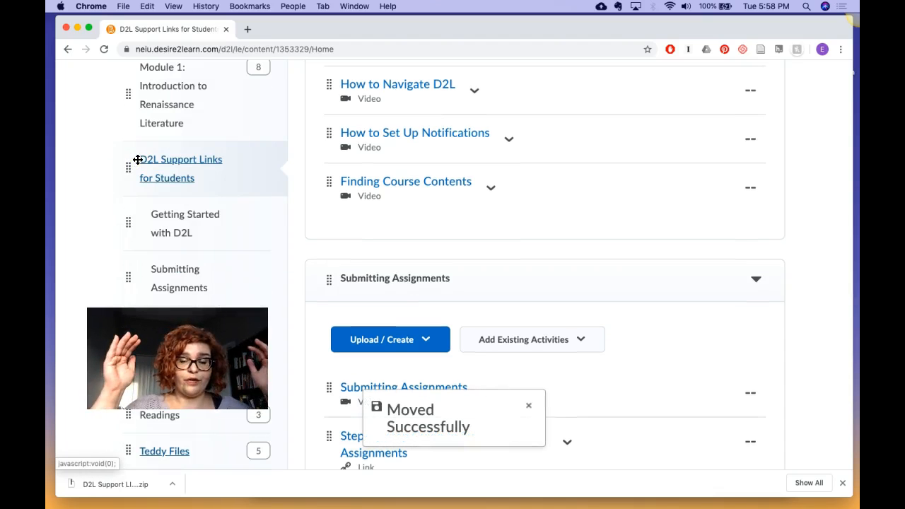
Step: Reorder the Submitting Assignments sub-module so its video comes after the Step-by-step Guide to Submitting Assignments link
scroll(641, 134, "up", 4)
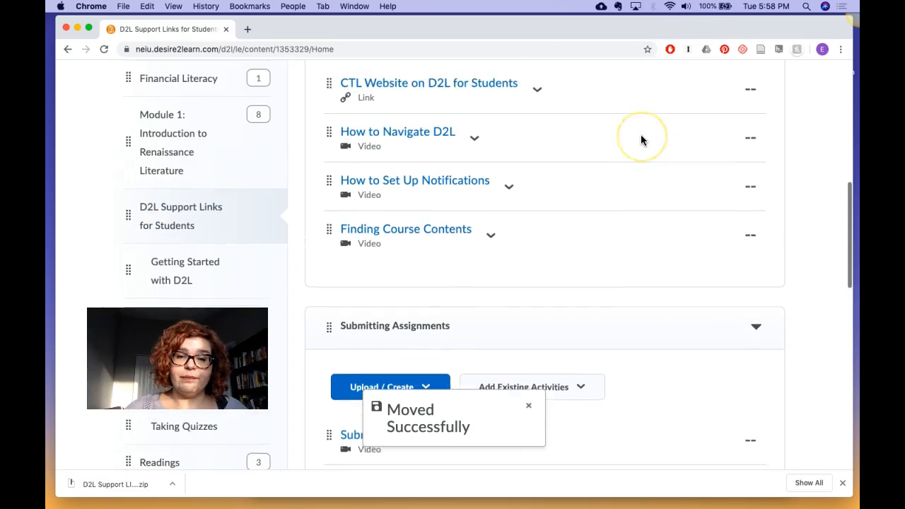
left_click_drag(329, 169, 330, 199)
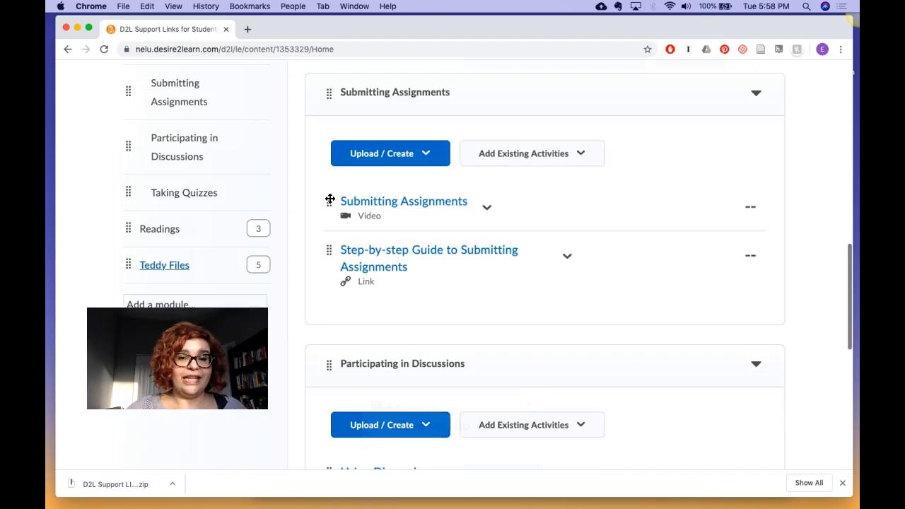
left_click(327, 204)
left_click_drag(329, 205, 345, 295)
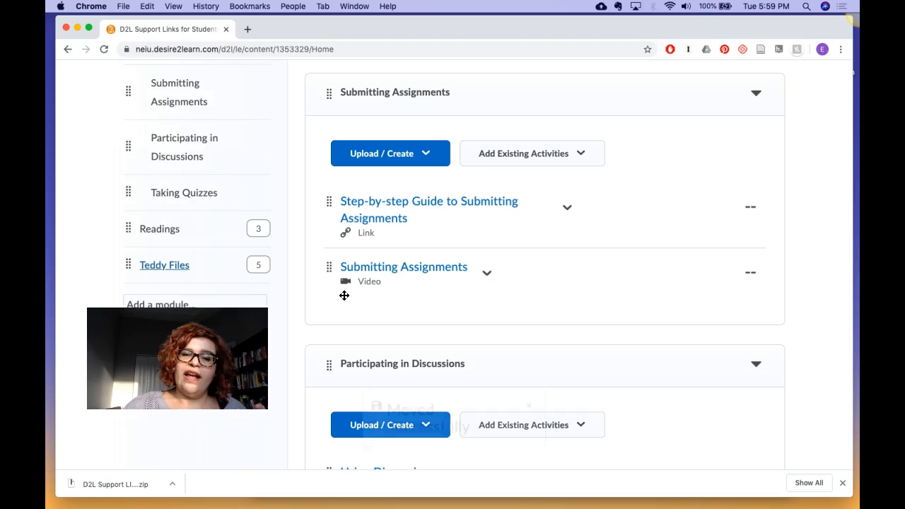
Step: Review the available actions for the Using Discussions video, down to Delete Topic, without applying any
scroll(344, 296, "down", 1)
scroll(344, 295, "down", 5)
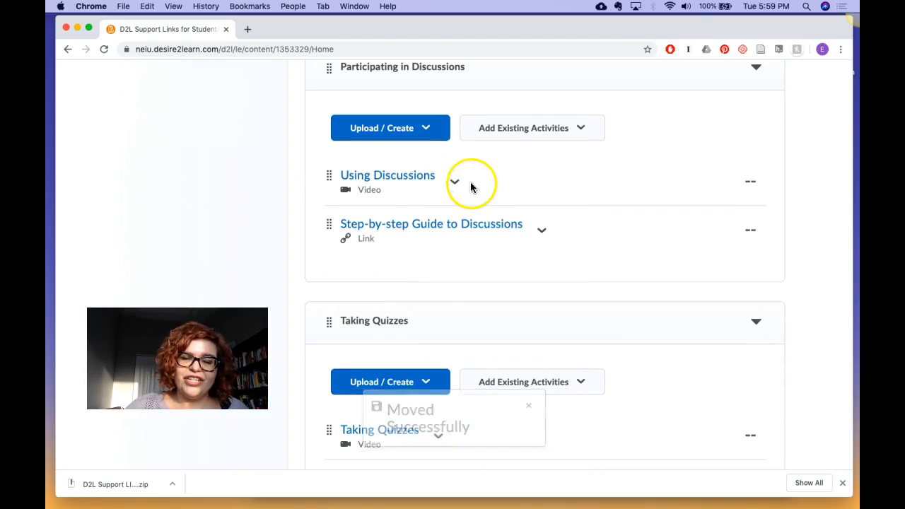
left_click(458, 183)
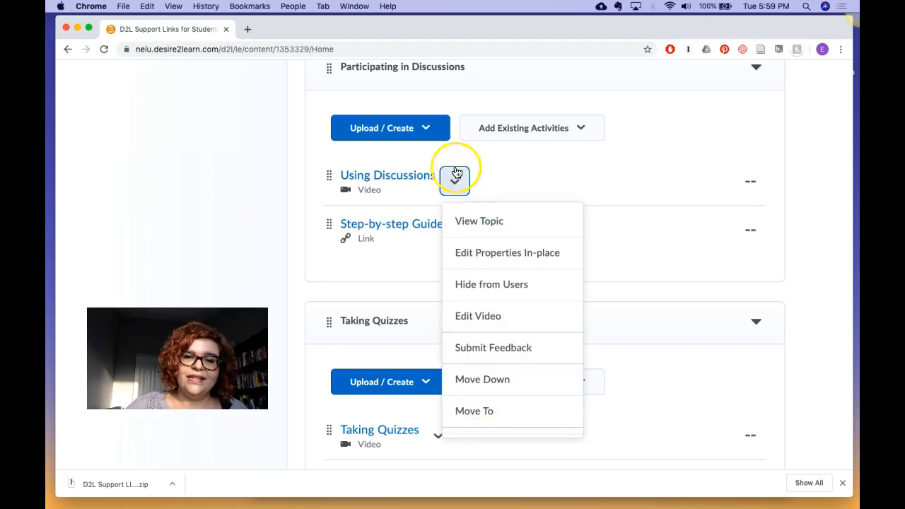
scroll(506, 374, "down", 3)
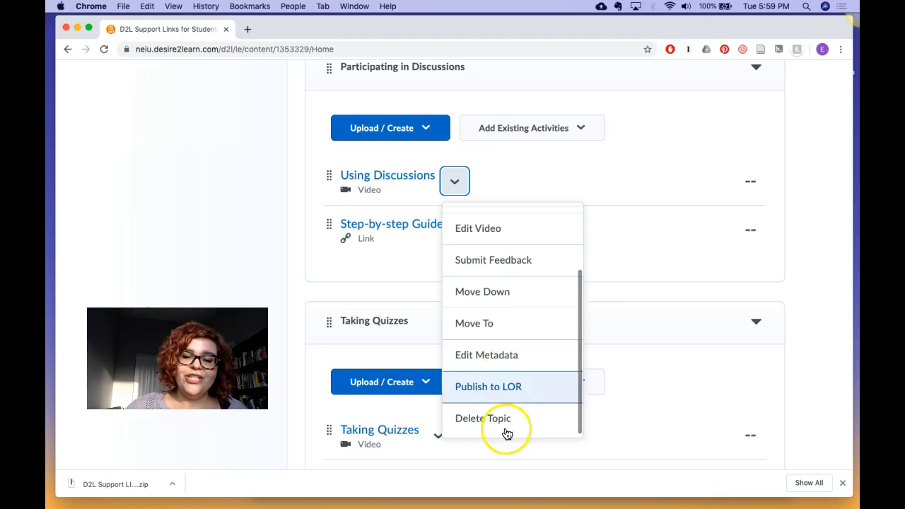
left_click(194, 221)
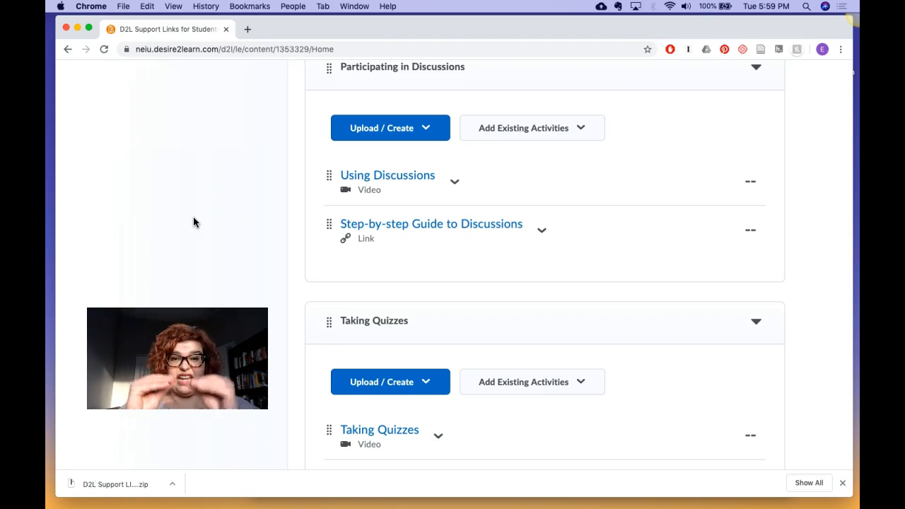
Step: Open the Taking Quizzes sub-module from the table of contents
scroll(196, 194, "up", 10)
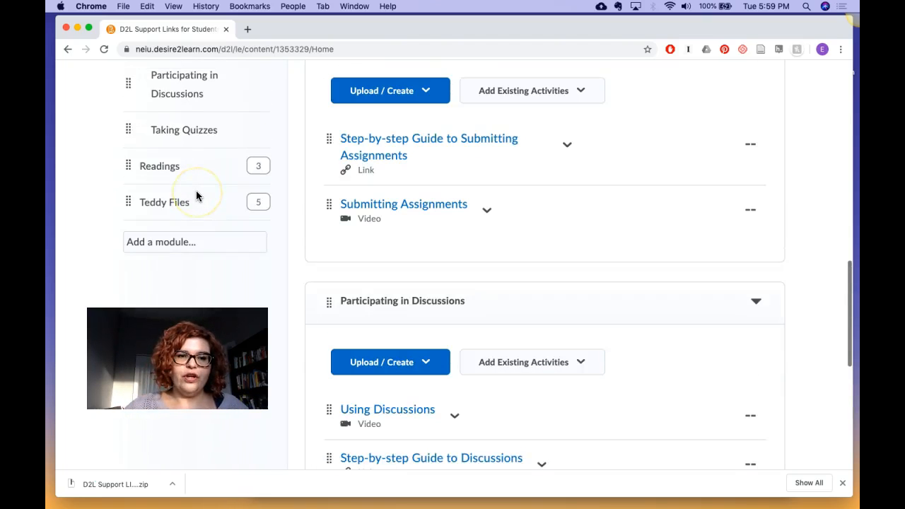
scroll(197, 196, "up", 1)
scroll(198, 196, "down", 5)
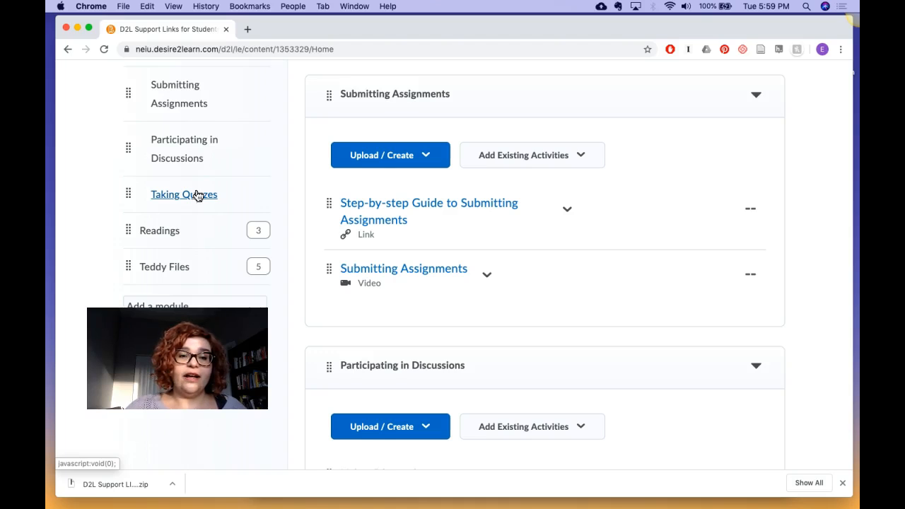
left_click(175, 197)
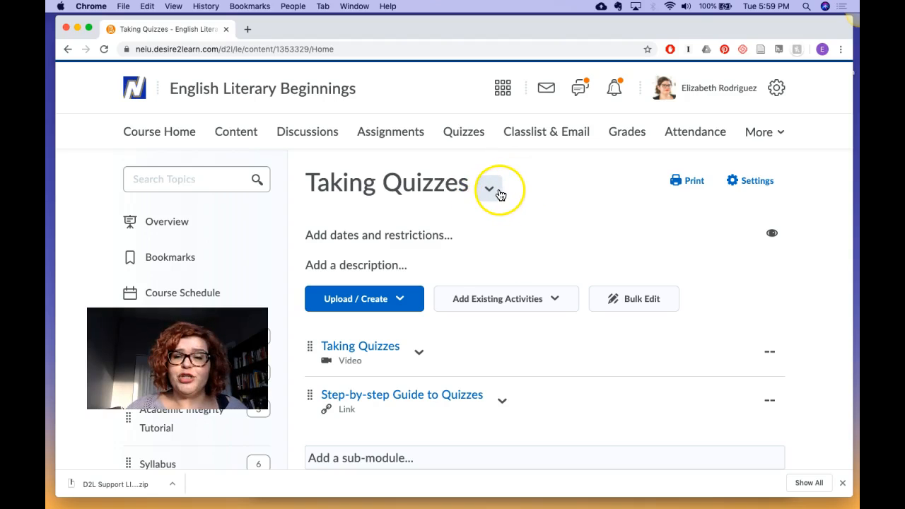
Step: Delete the Taking Quizzes module permanently, including all nested modules, topics, and associated files and activities
left_click(489, 189)
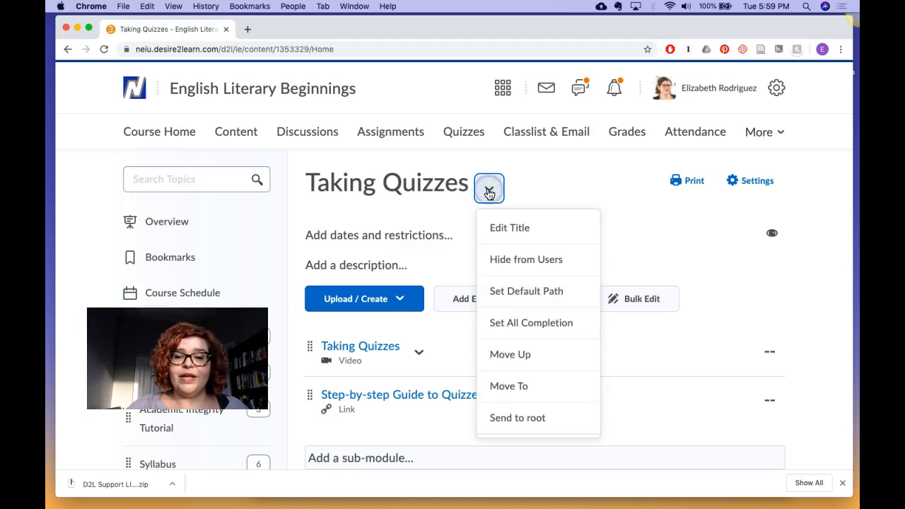
scroll(508, 387, "down", 2)
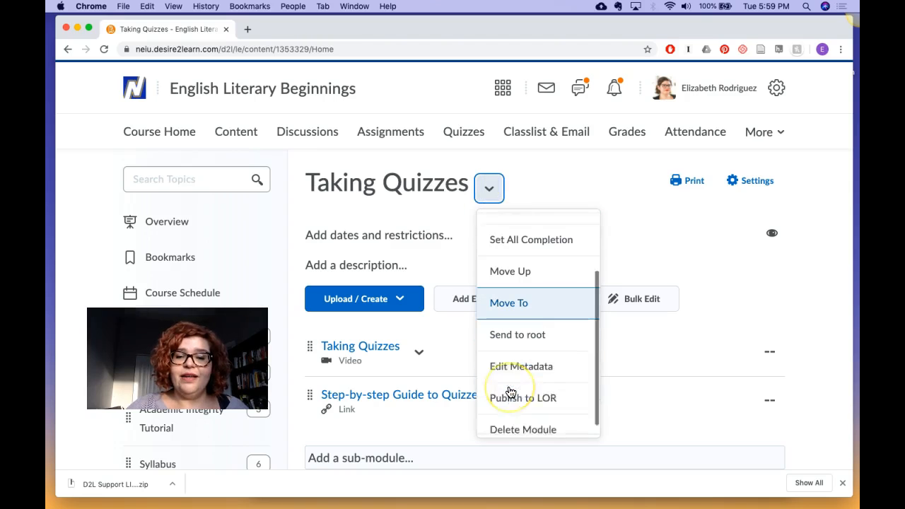
left_click(519, 424)
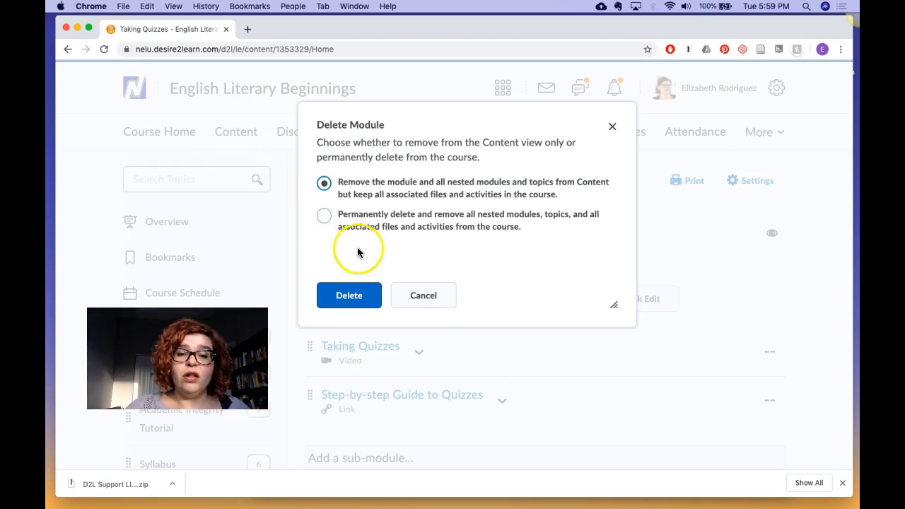
left_click(323, 219)
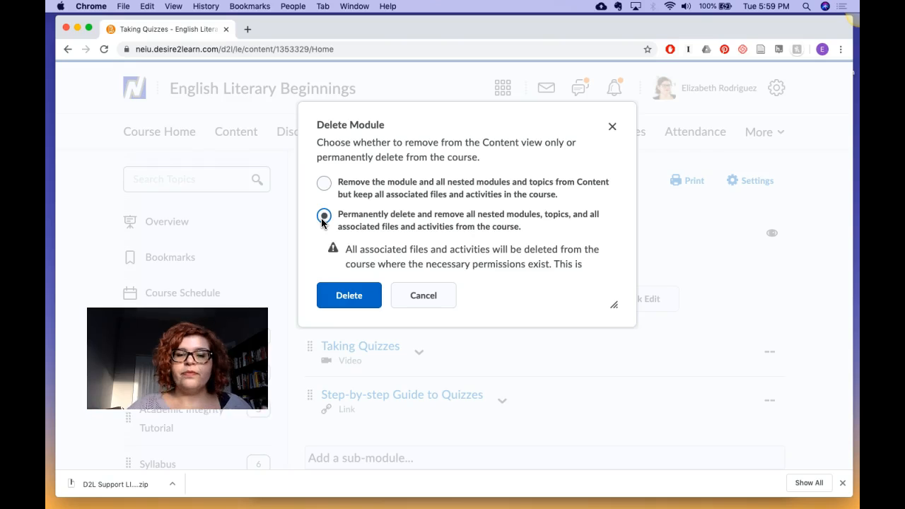
left_click(358, 299)
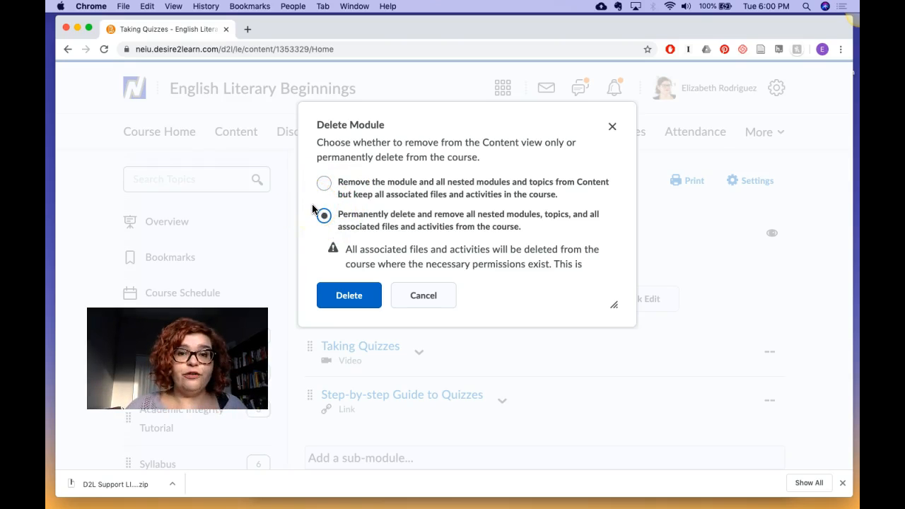
left_click(323, 183)
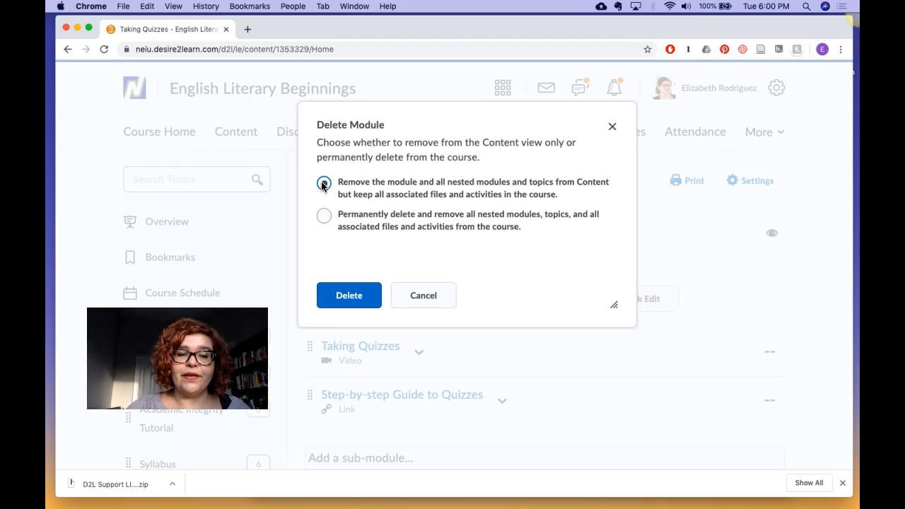
left_click(325, 217)
left_click(347, 296)
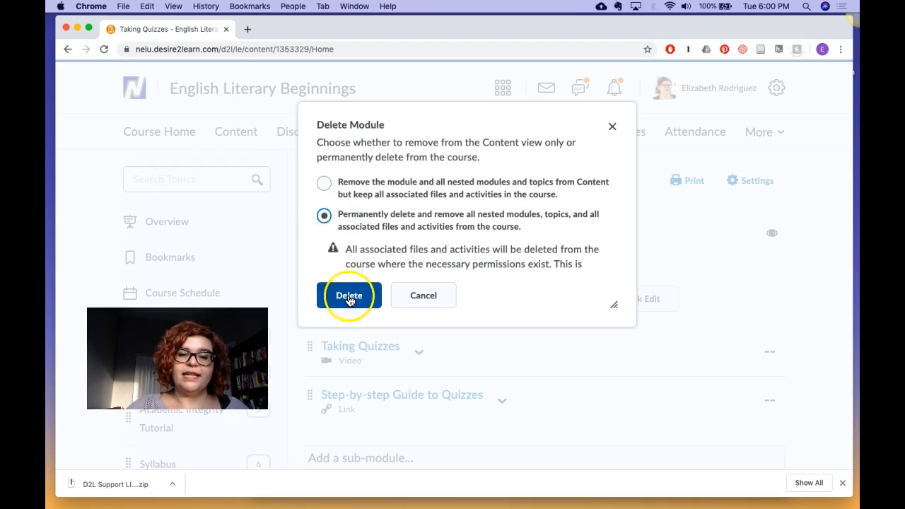